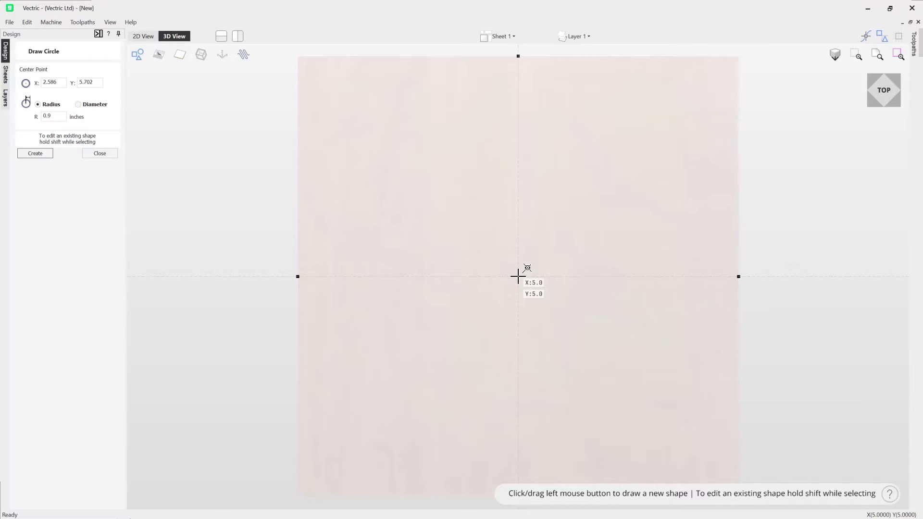
Draw a circle of radius 3 inches centred at X 5, Y 5 on the sheet
mouse_move(519, 277)
mouse_down()
mouse_move(556, 297)
mouse_move(558, 319)
mouse_move(602, 356)
mouse_move(558, 319)
mouse_move(614, 377)
mouse_move(536, 303)
mouse_move(603, 380)
mouse_move(548, 324)
mouse_move(597, 391)
mouse_move(553, 329)
mouse_move(604, 378)
mouse_up()
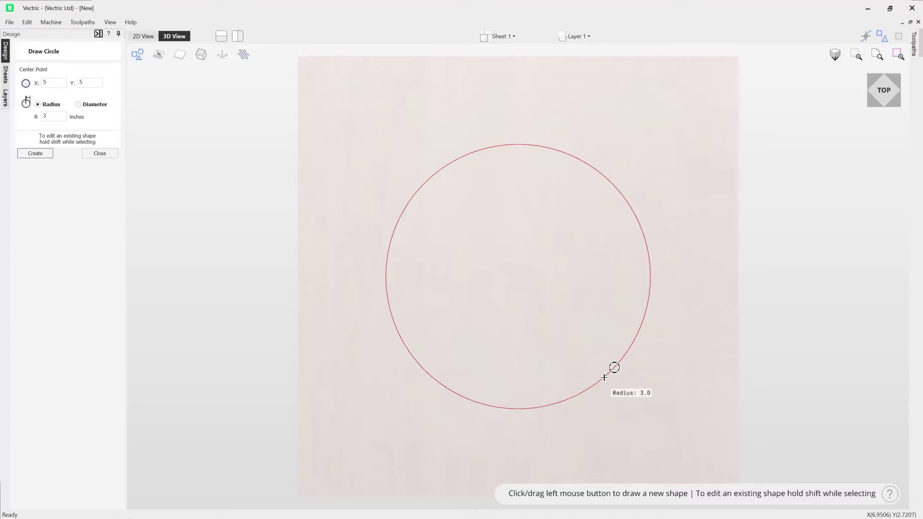
drag(604, 377, 605, 378)
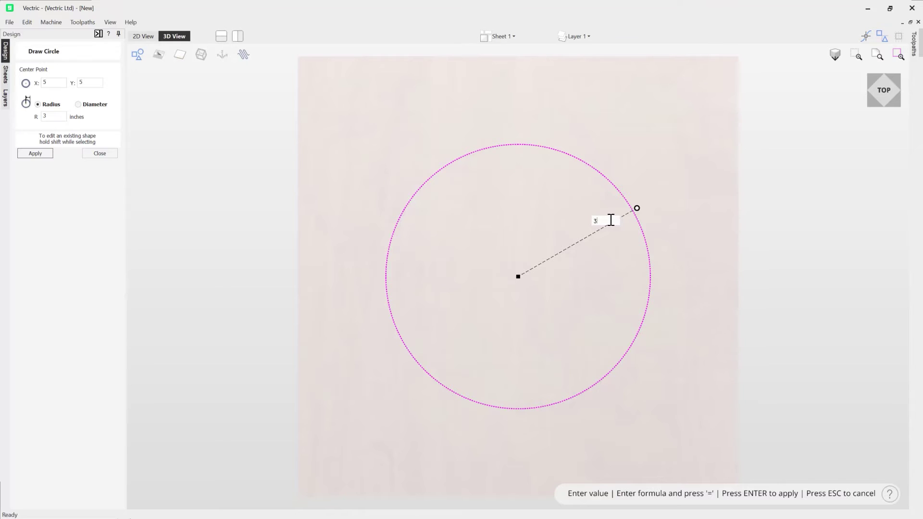
Change the centre circle's radius from 3 to 1 inch
key(BackSpace)
key(Return)
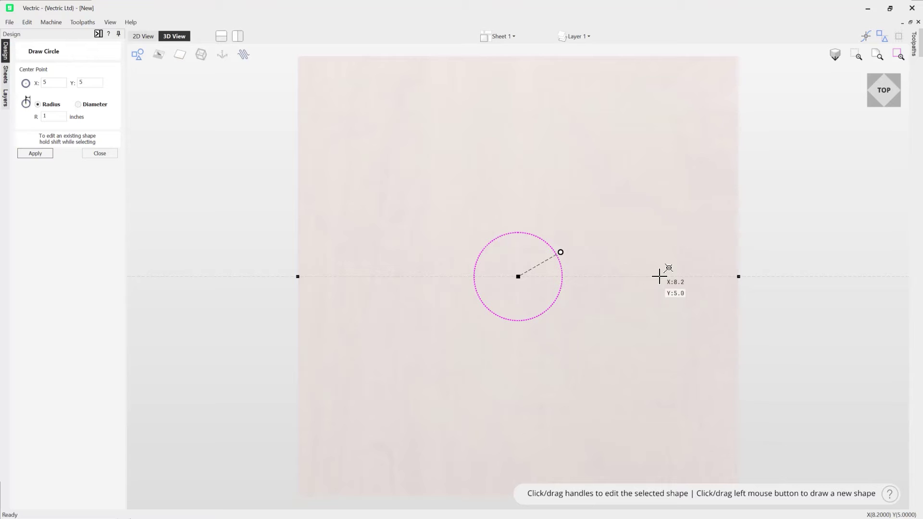
Add a radius-1 circle at X 8.2, Y 5, then try radius 2 on a left circle and undo it
click(659, 276)
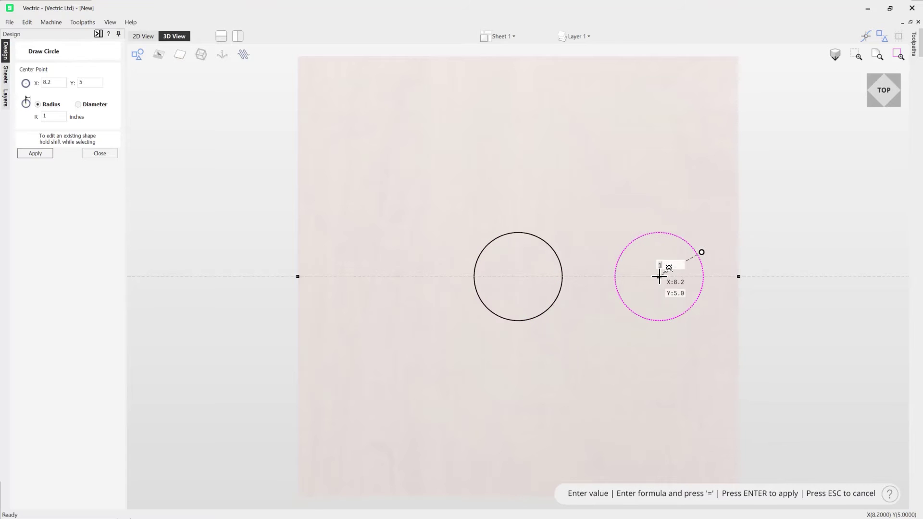
click(372, 277)
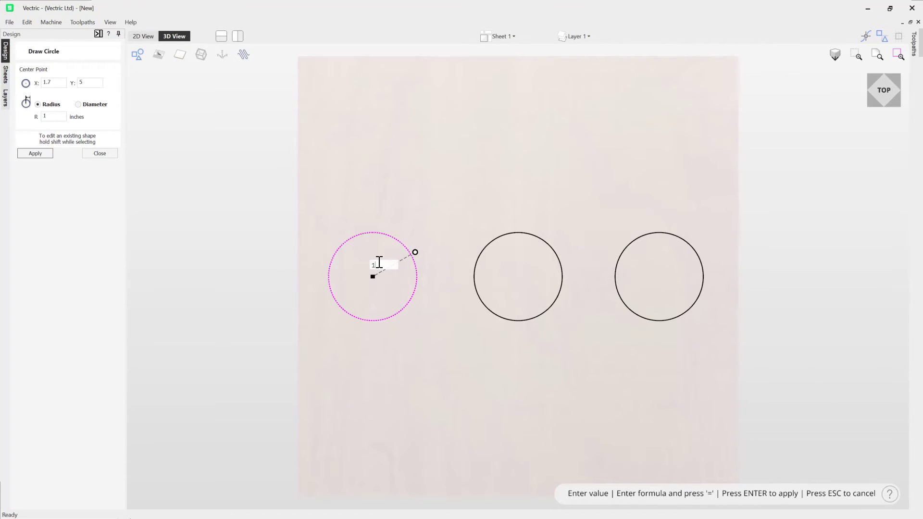
text(2)
key(Return)
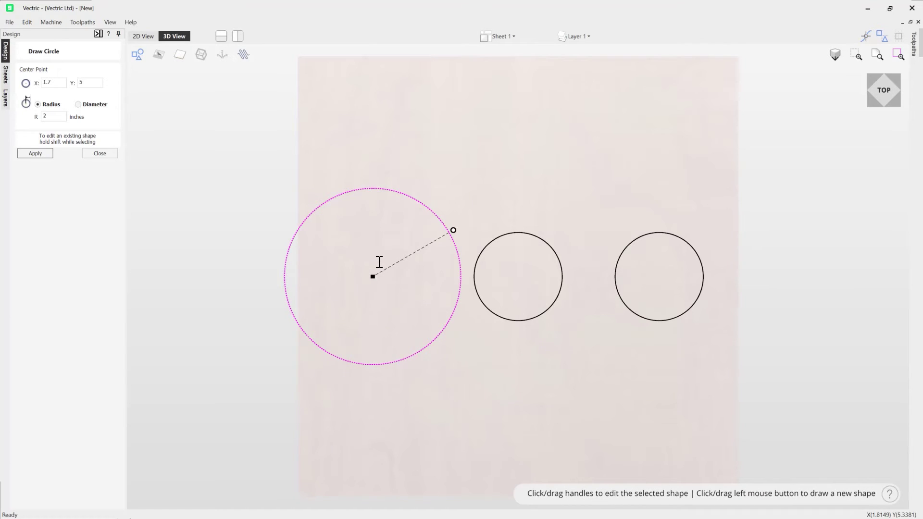
key(ctrl+z)
key(ctrl+z)
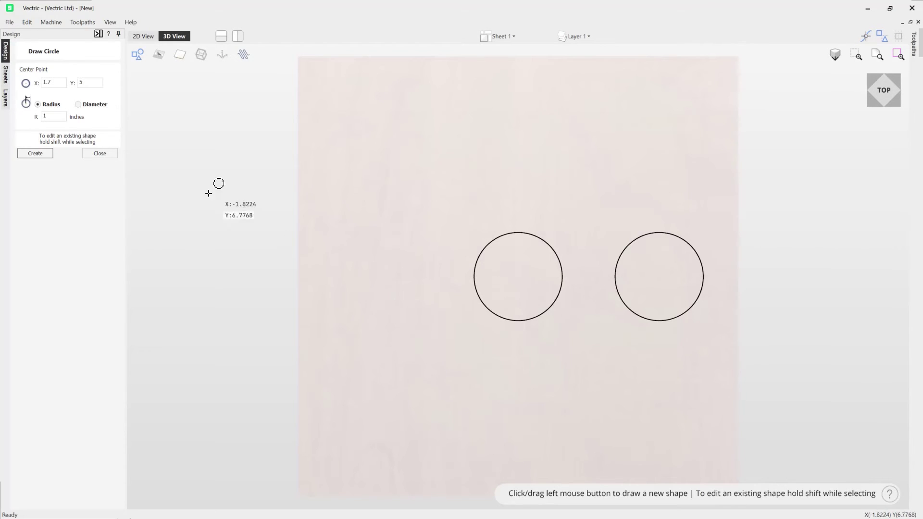
Create a 1-inch-diameter circle at X 1.7, Y 5 using the Diameter option
click(79, 105)
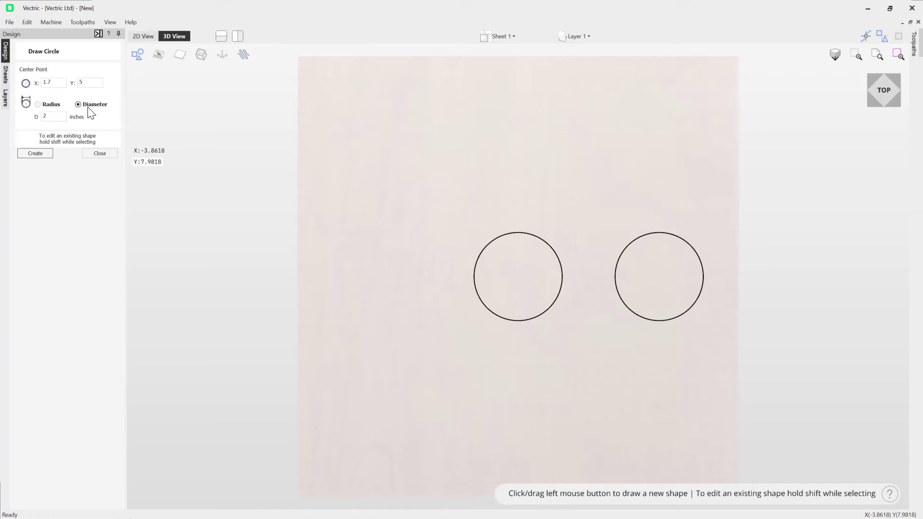
double_click(45, 117)
text(4)
double_click(45, 117)
text(1)
click(35, 153)
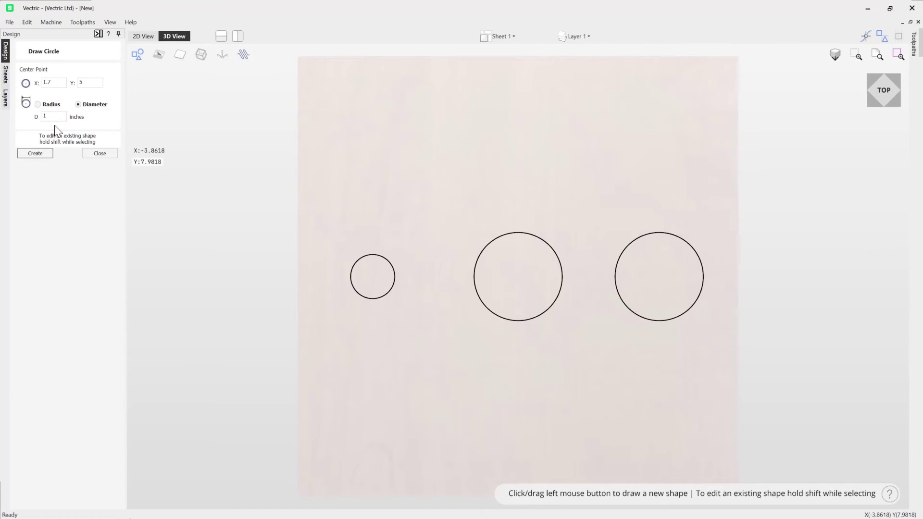
click(82, 80)
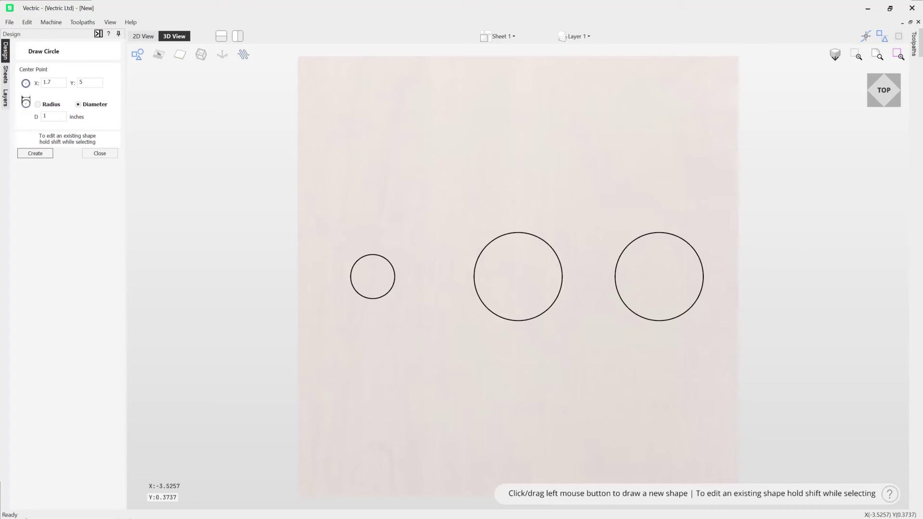
Draw a 2-inch-diameter circle at top left, then add two more circles along the top
drag(411, 144, 450, 197)
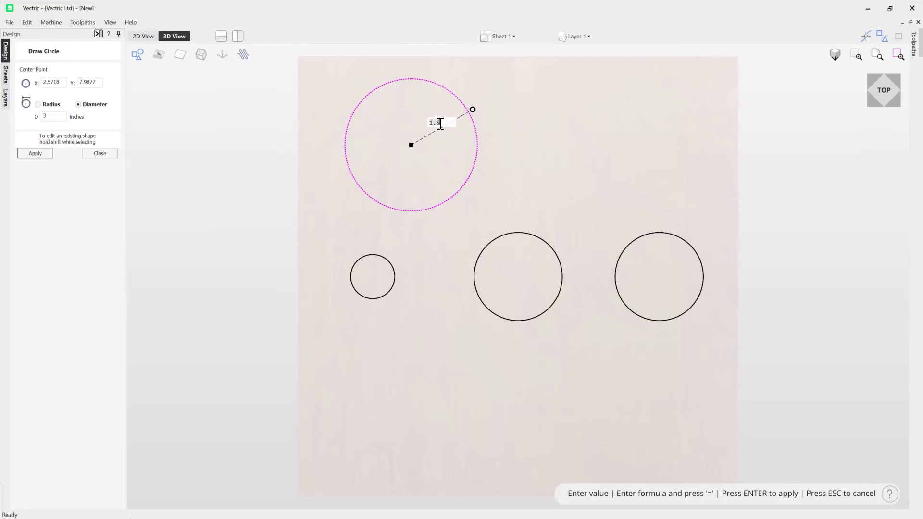
key(BackSpace)
key(BackSpace)
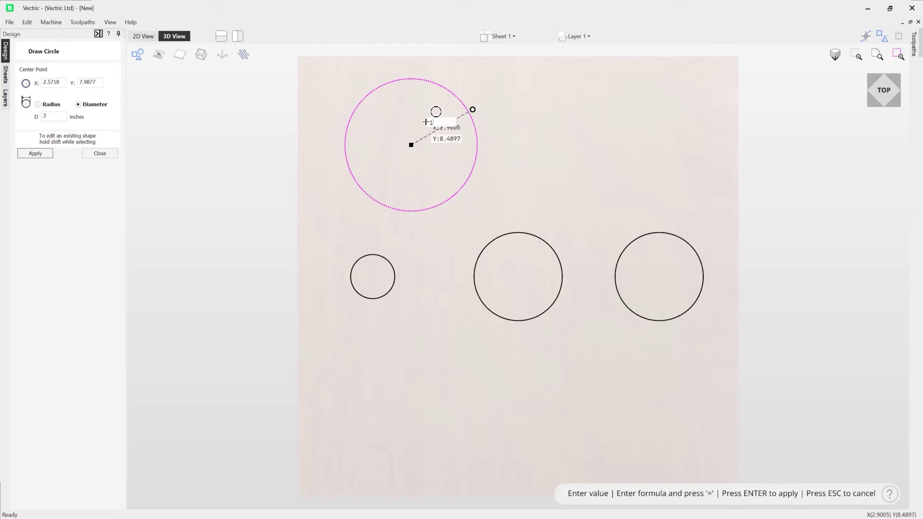
key(Return)
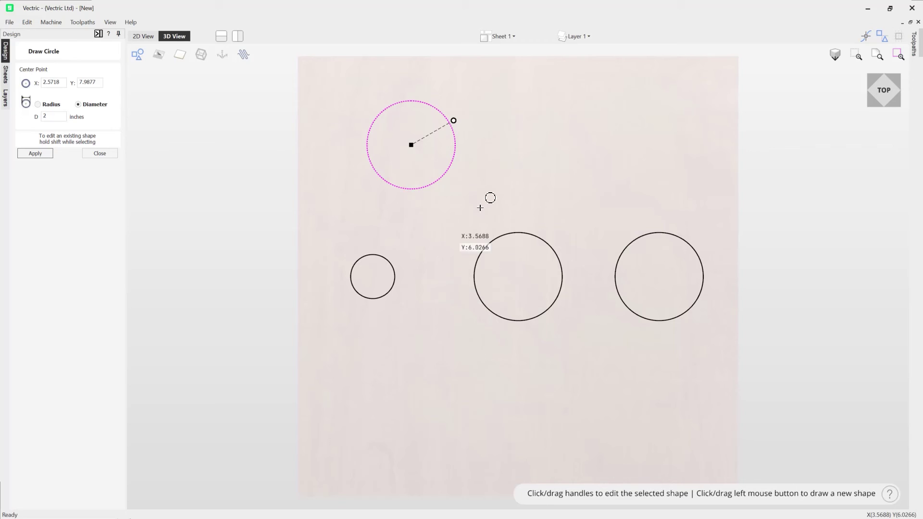
click(511, 140)
click(597, 134)
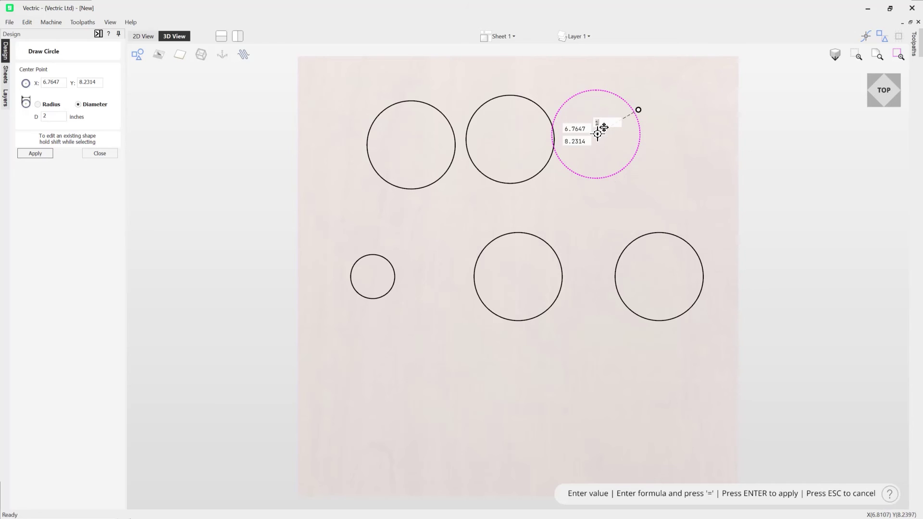
Move the top-right circle to the lower right and keep the top-left circle at 2-inch diameter
drag(603, 128, 672, 409)
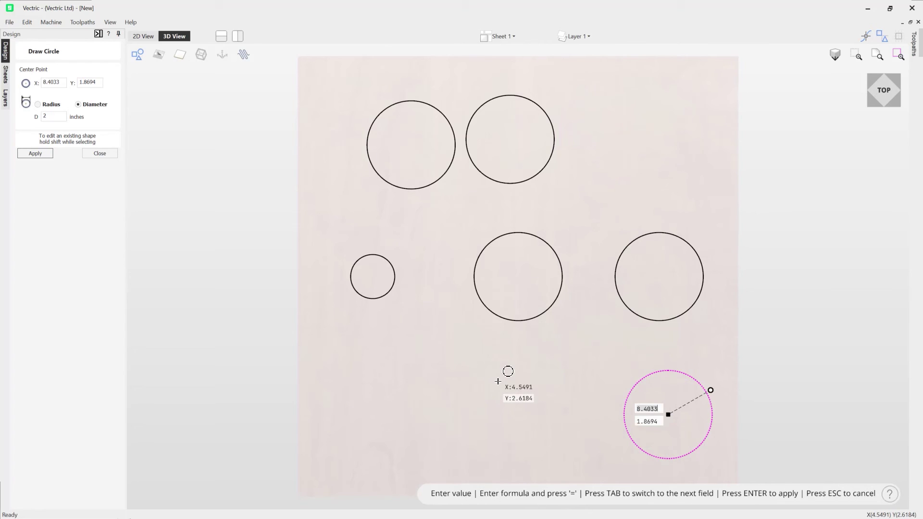
shift+click(428, 186)
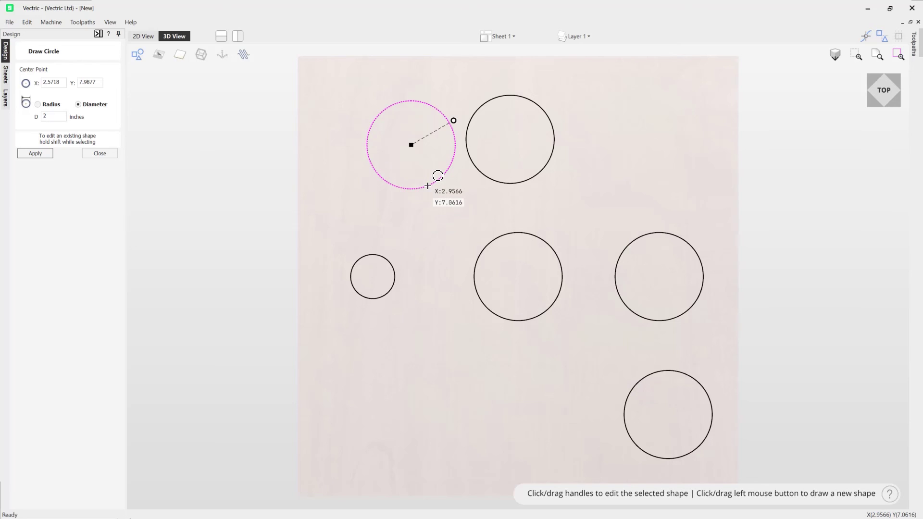
click(453, 118)
drag(453, 120, 478, 108)
mouse_move(451, 124)
mouse_down()
mouse_move(490, 110)
mouse_move(463, 117)
mouse_up()
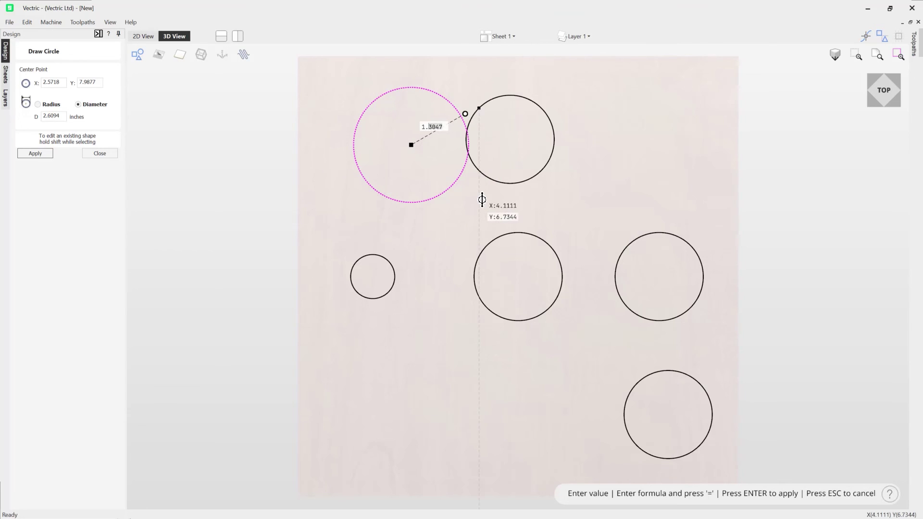
key(Return)
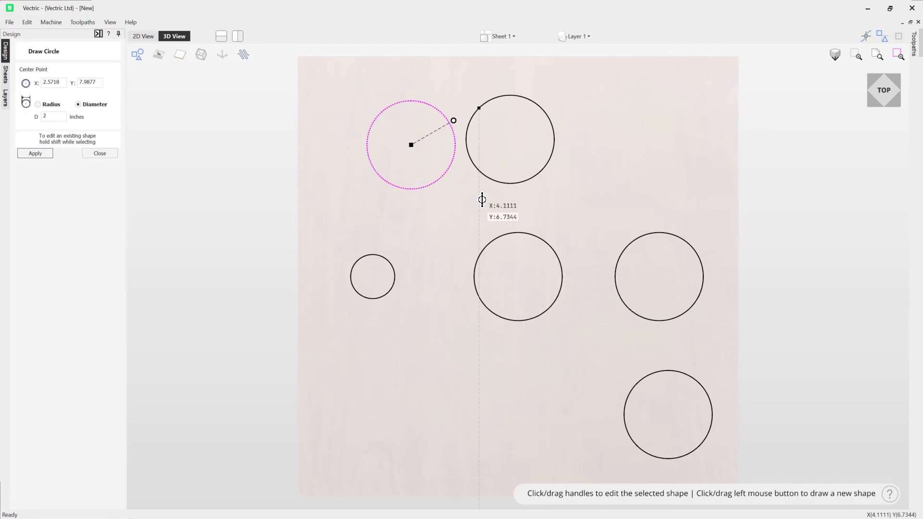
Draw a 2.1-inch circle at lower left (X 2.04, Y 2.53) and a small circle at bottom centre
drag(387, 385, 433, 361)
drag(511, 391, 533, 378)
key(Return)
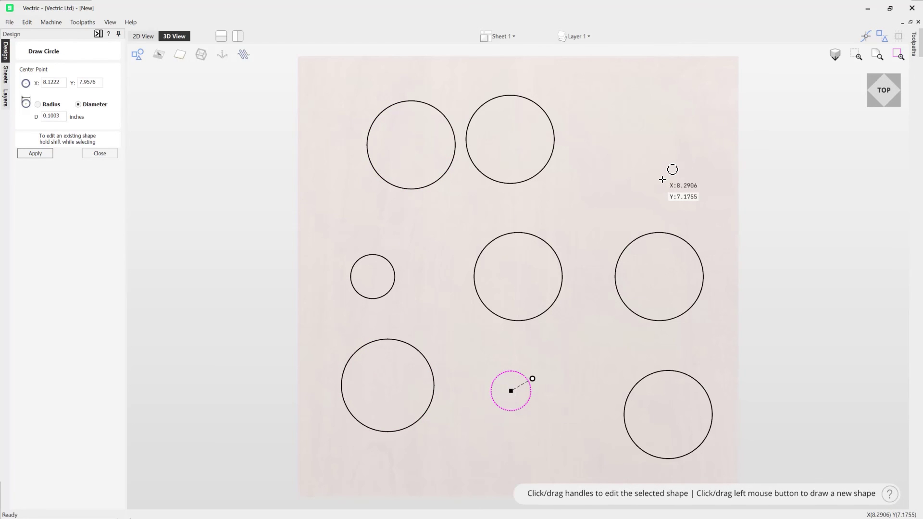